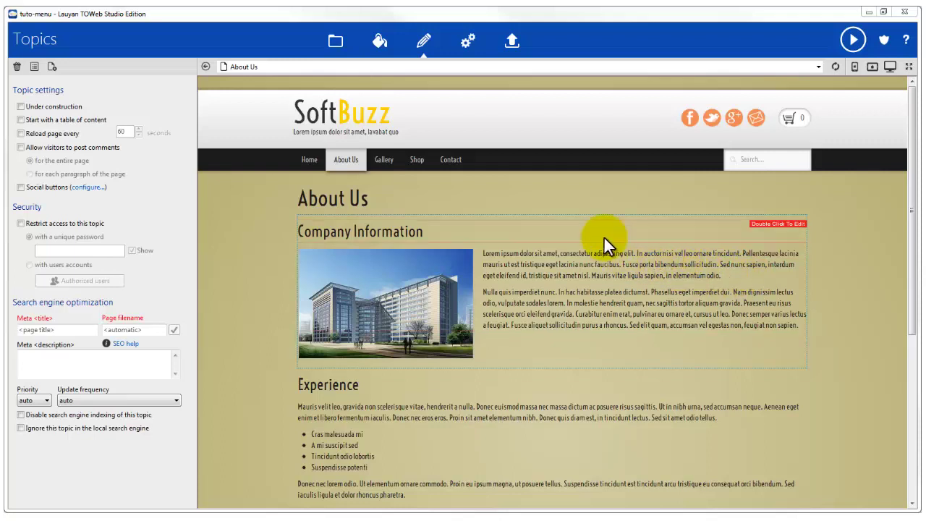
- Preview the SoftBuzz Shop, Contact and Gallery pages
{"action": "left_click", "coordinate": [417, 160]}
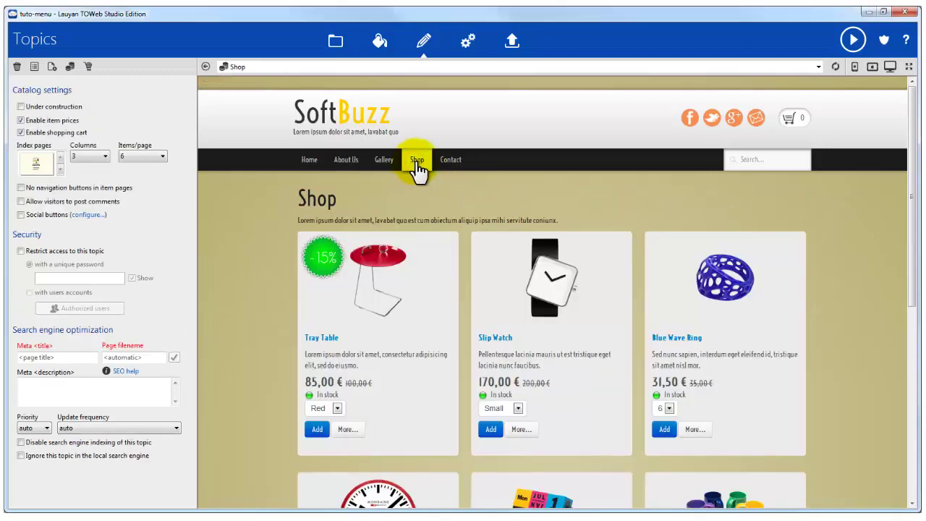
{"action": "left_click", "coordinate": [452, 165]}
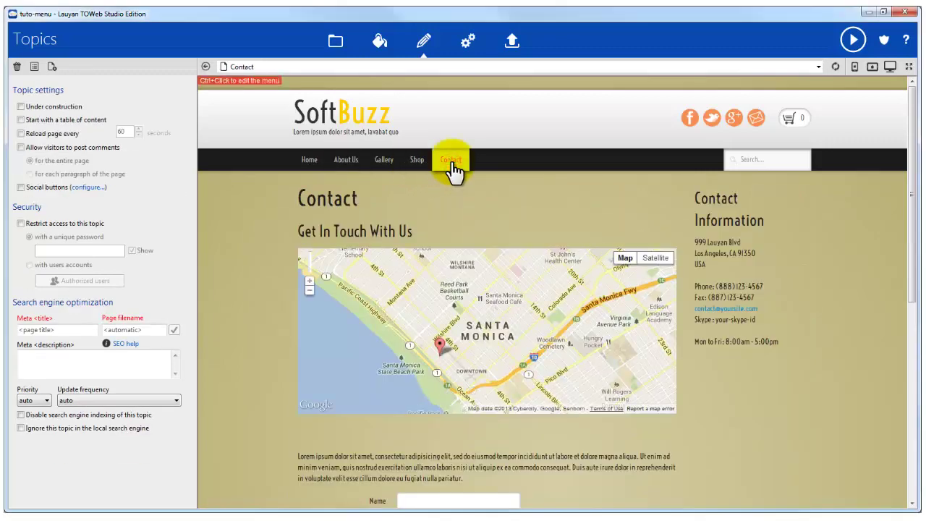
{"action": "left_click", "coordinate": [388, 165]}
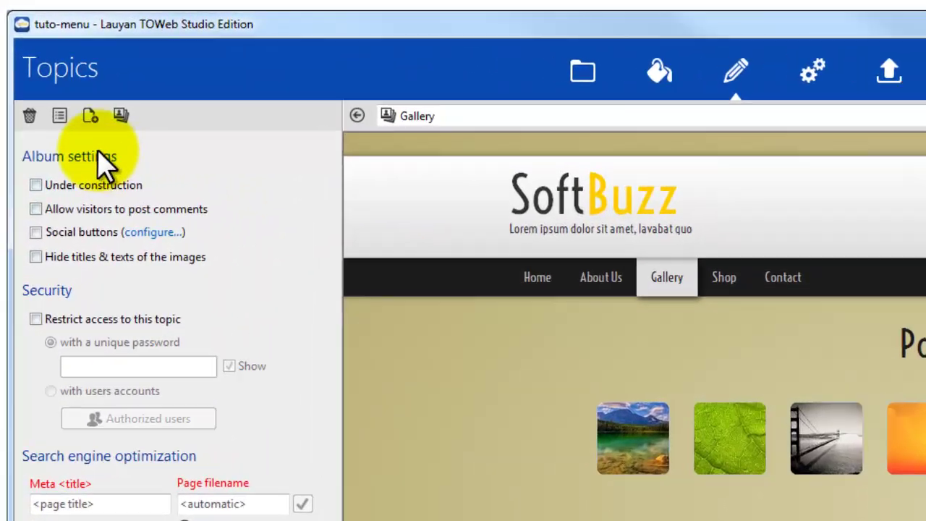
- Start a new page topic named Infos
{"action": "left_click", "coordinate": [71, 91]}
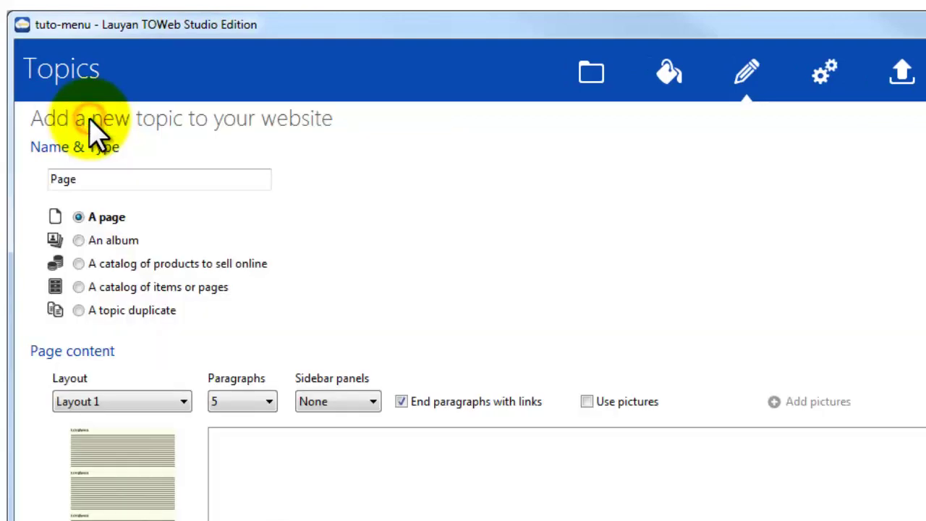
{"action": "double_click", "coordinate": [92, 180]}
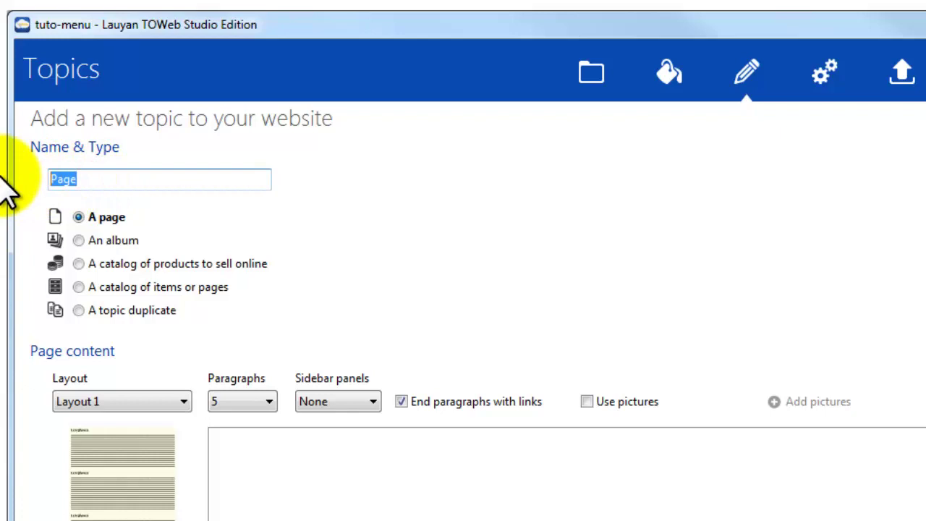
{"action": "type", "text": "1"}
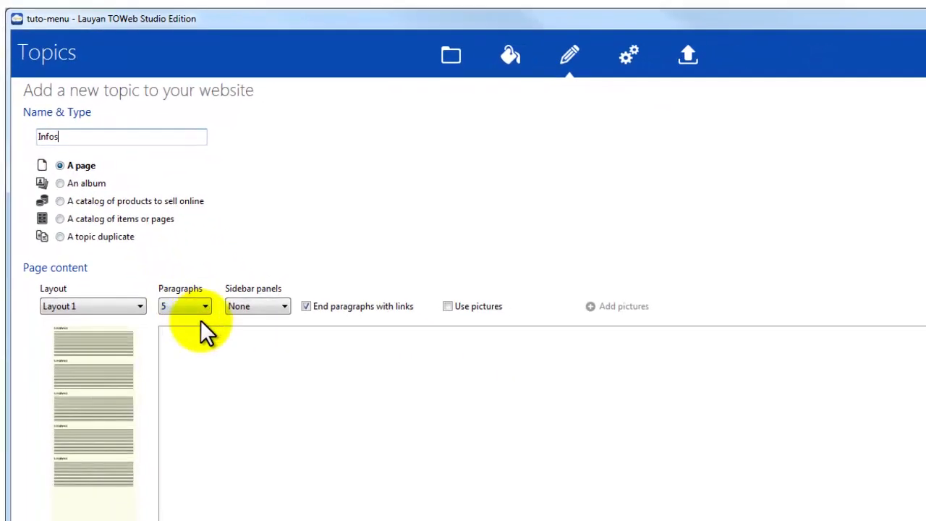
- Give Infos 3 paragraphs, the two-column Layout 2, and enable pictures
{"action": "left_click", "coordinate": [194, 307]}
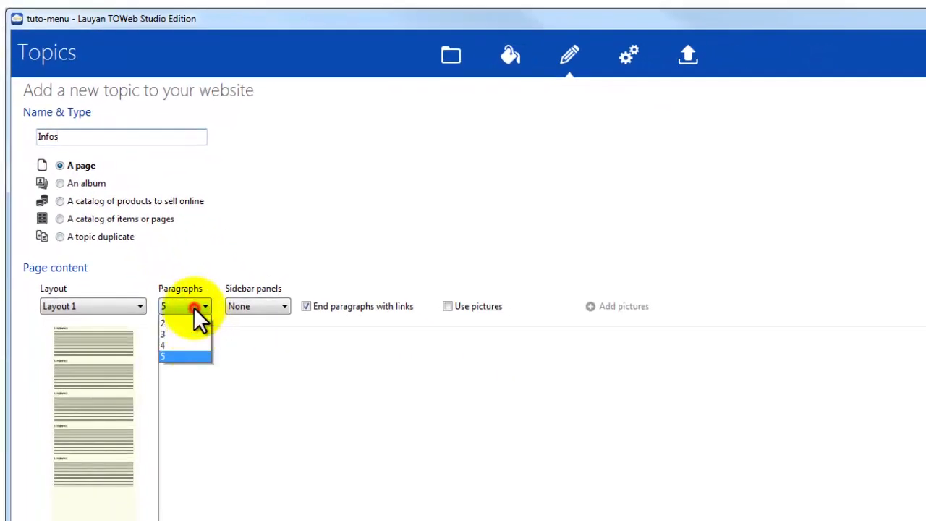
{"action": "left_click", "coordinate": [175, 340]}
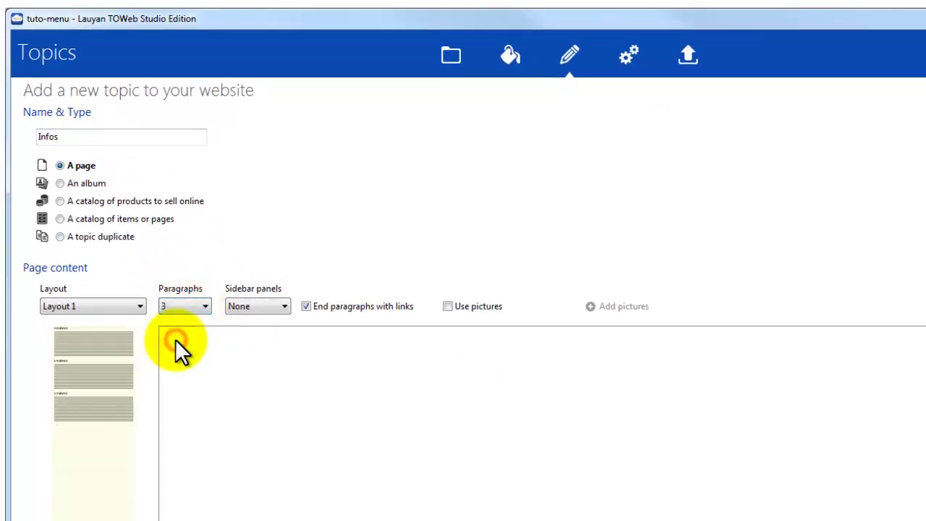
{"action": "left_click", "coordinate": [134, 307]}
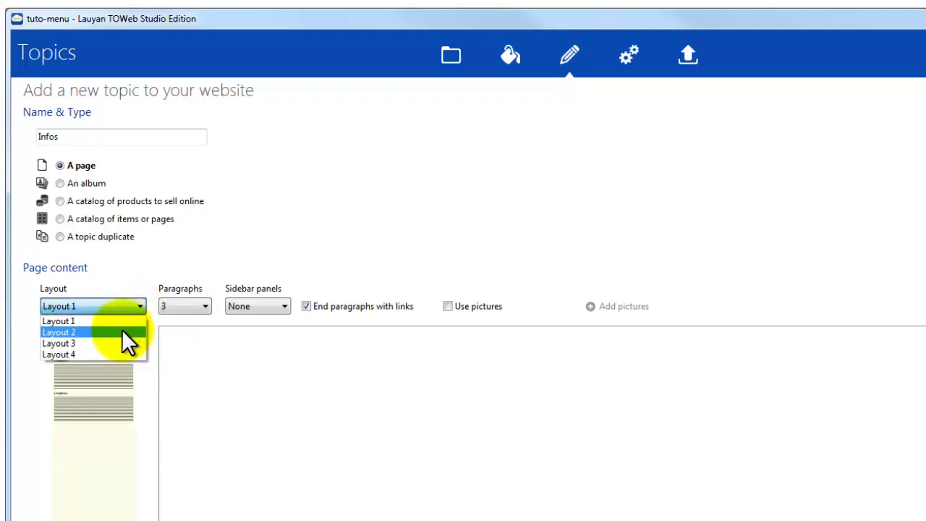
{"action": "left_click", "coordinate": [121, 332]}
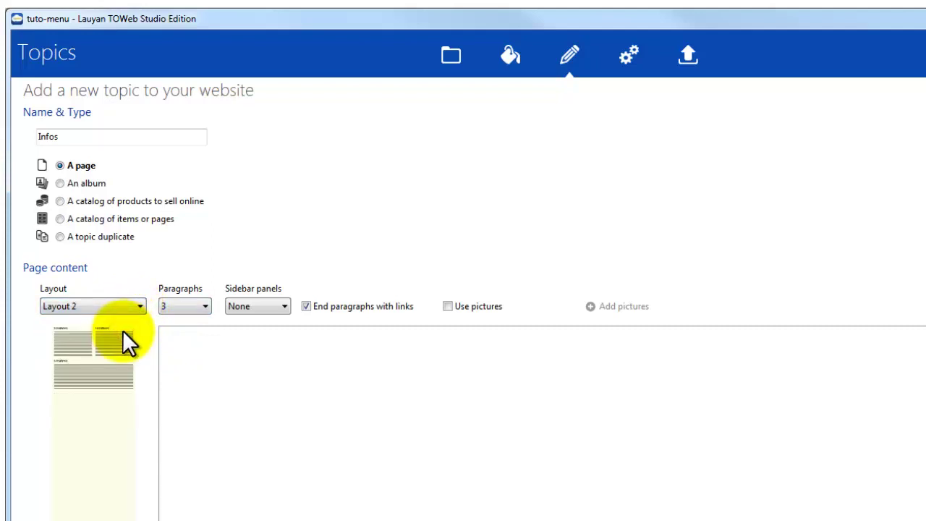
{"action": "left_click", "coordinate": [463, 307]}
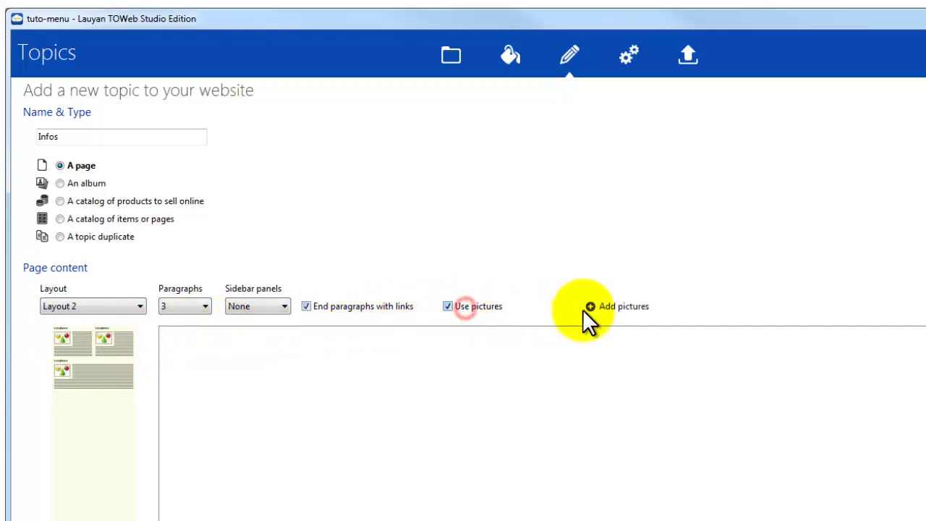
- Add the Chrysanthème through Hortensias pictures to Infos and create the topic
{"action": "left_click", "coordinate": [613, 306]}
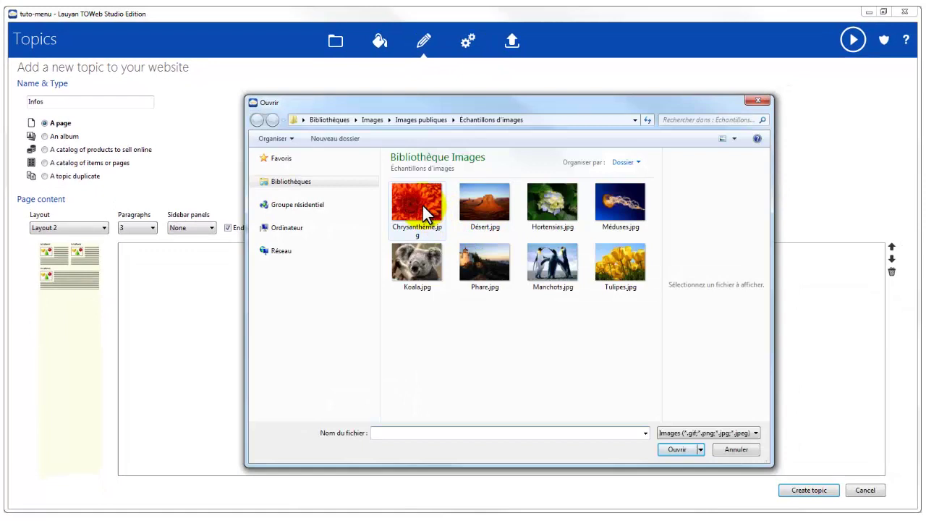
{"action": "left_click", "coordinate": [422, 203]}
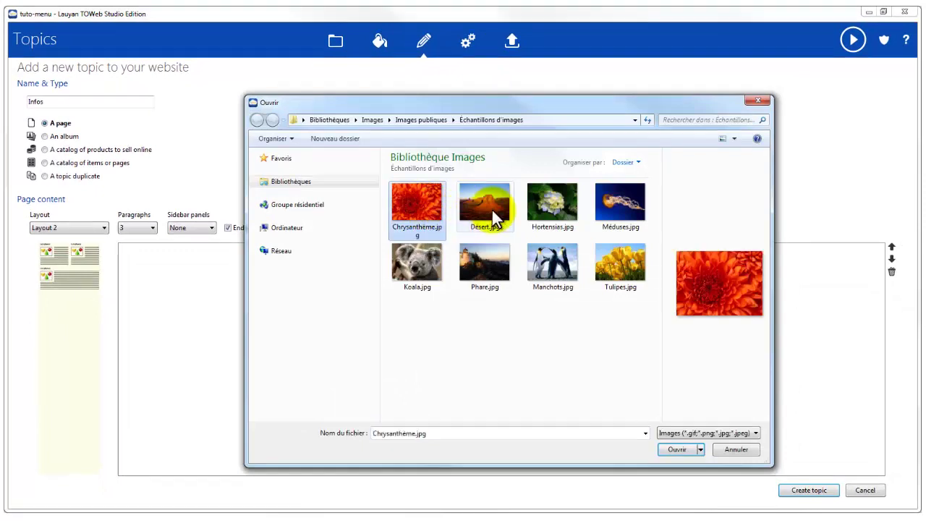
{"action": "left_click", "coordinate": [541, 204], "text": "shift"}
{"action": "left_click", "coordinate": [678, 449]}
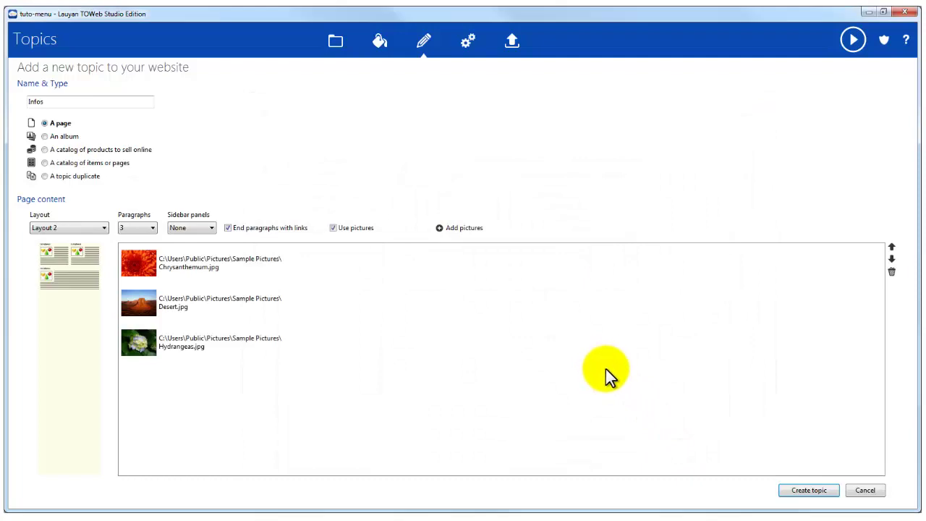
{"action": "left_click", "coordinate": [805, 492]}
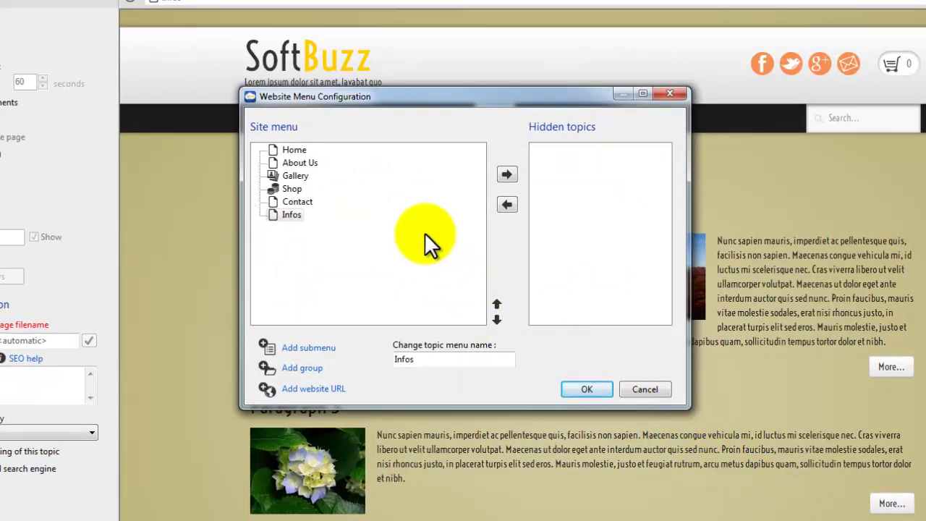
- Move Infos to third place in the site menu, after Home and About Us
{"action": "left_click_drag", "start_coordinate": [430, 101], "coordinate": [486, 193]}
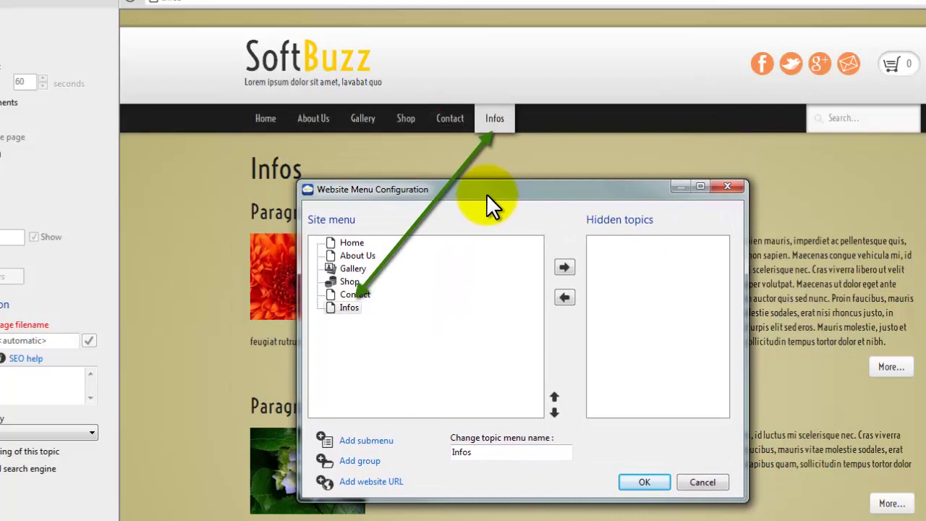
{"action": "left_click", "coordinate": [346, 307]}
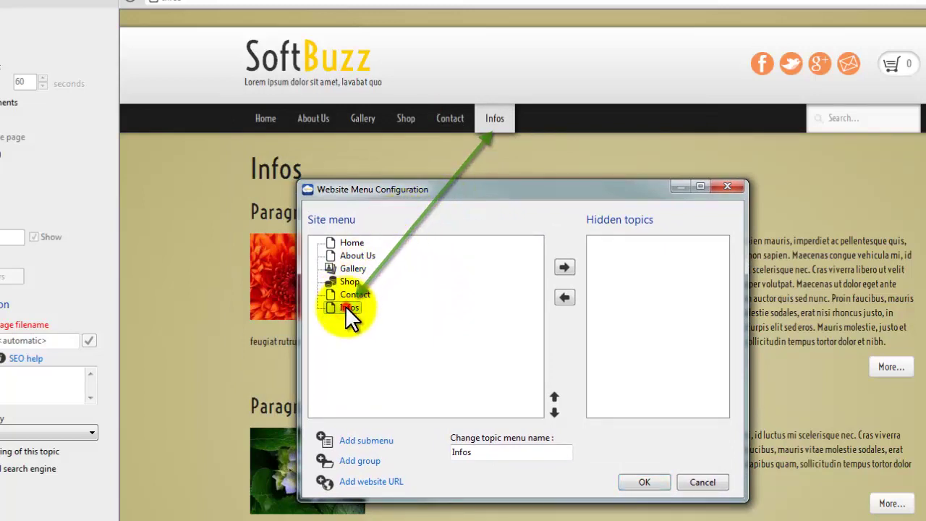
{"action": "left_click_drag", "start_coordinate": [345, 305], "coordinate": [343, 254]}
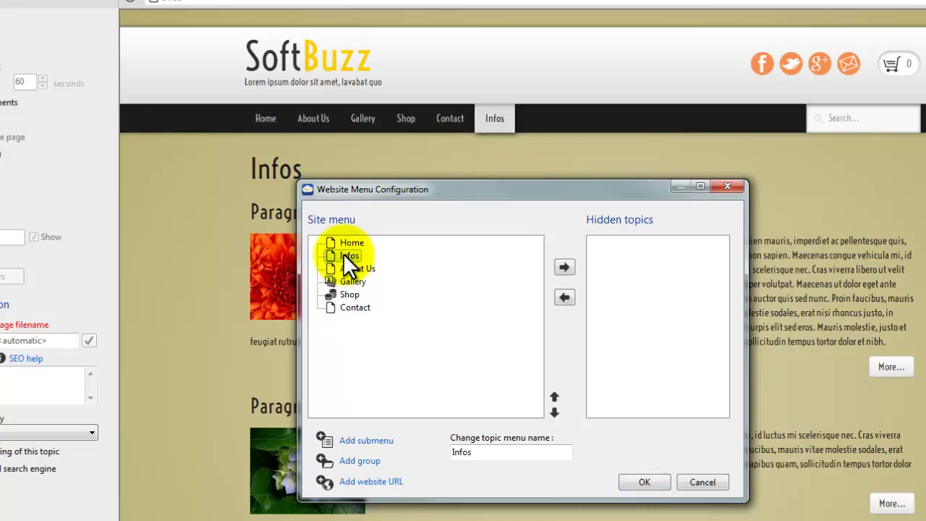
{"action": "left_click", "coordinate": [555, 413]}
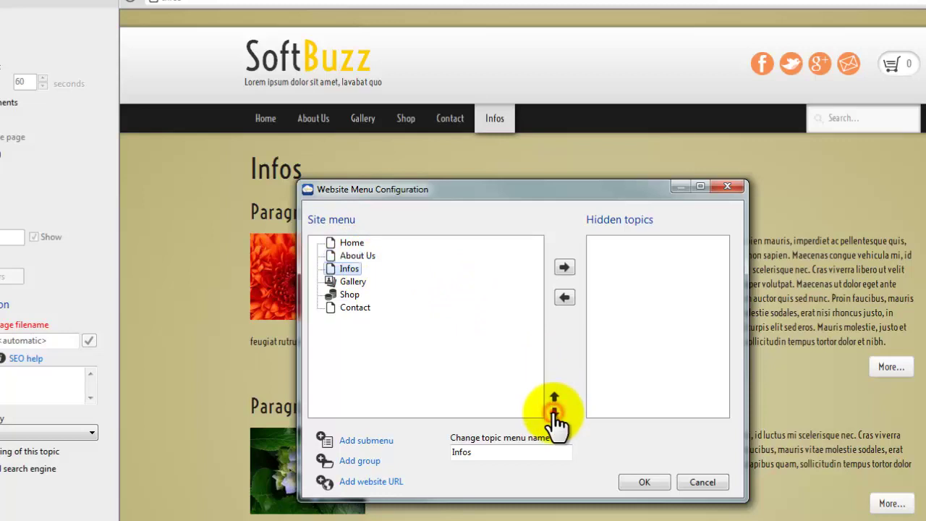
{"action": "left_click", "coordinate": [554, 398]}
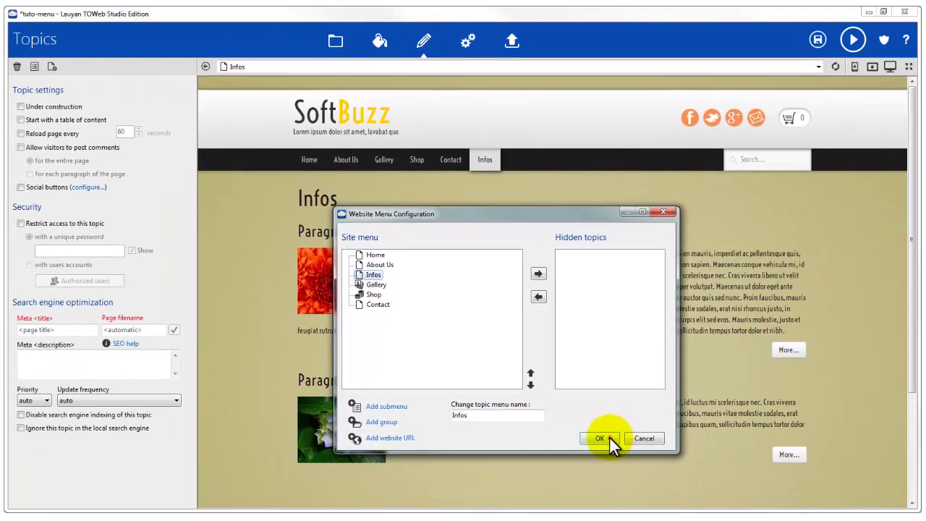
{"action": "left_click", "coordinate": [610, 438]}
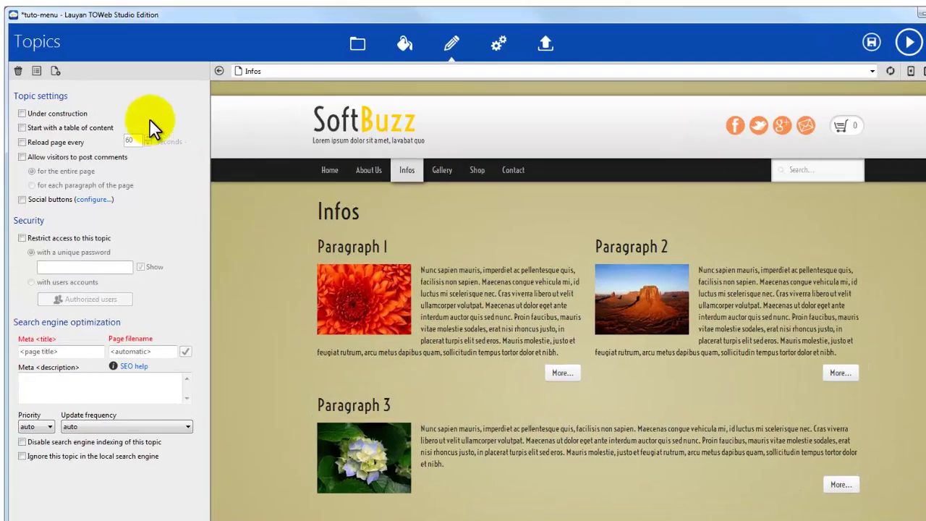
- Start a new topic named Animals
{"action": "left_click", "coordinate": [55, 70]}
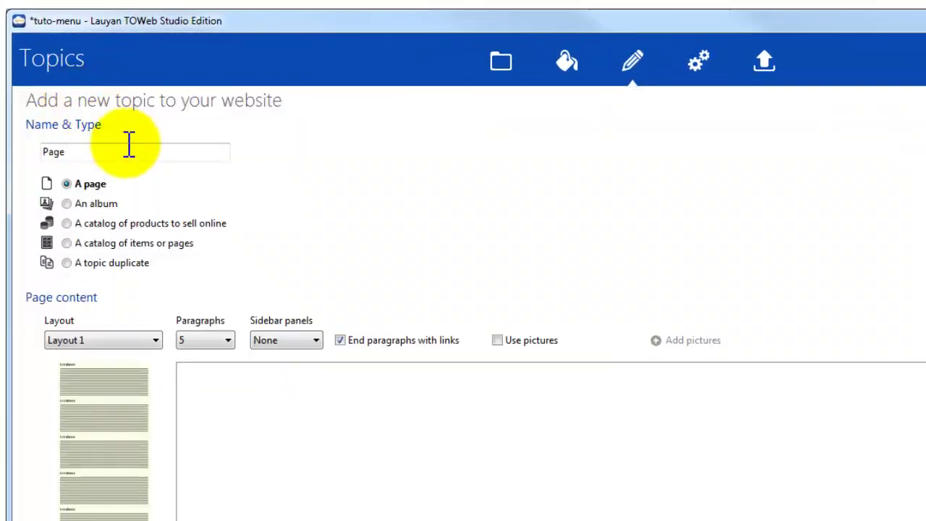
{"action": "left_click_drag", "start_coordinate": [116, 150], "coordinate": [10, 151]}
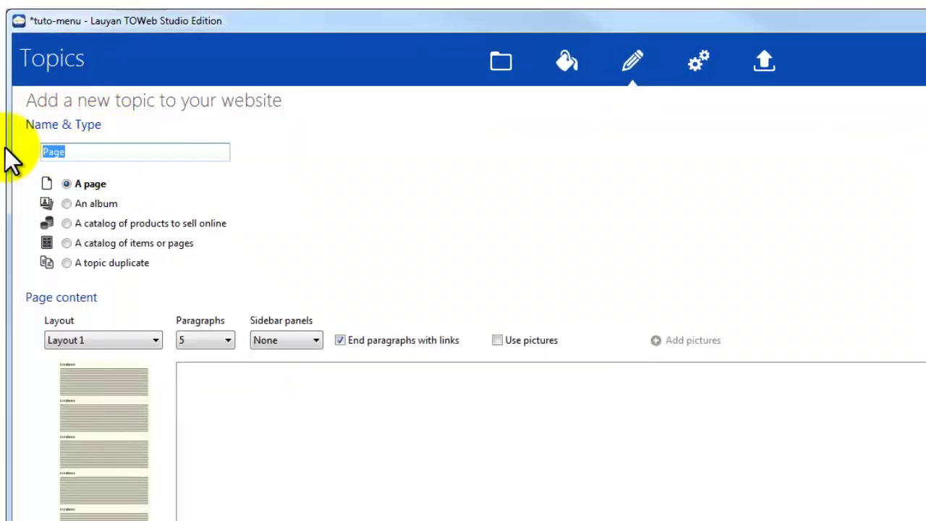
{"action": "type", "text": "Animals"}
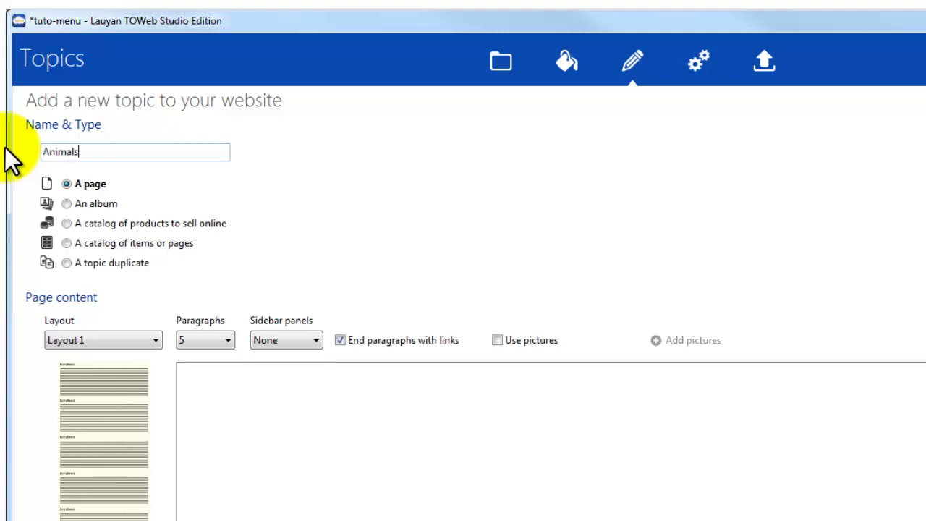
- Create Animals as a photo album with Méduses, Koala and Manchots, declining Photos grouping
{"action": "left_click", "coordinate": [77, 207]}
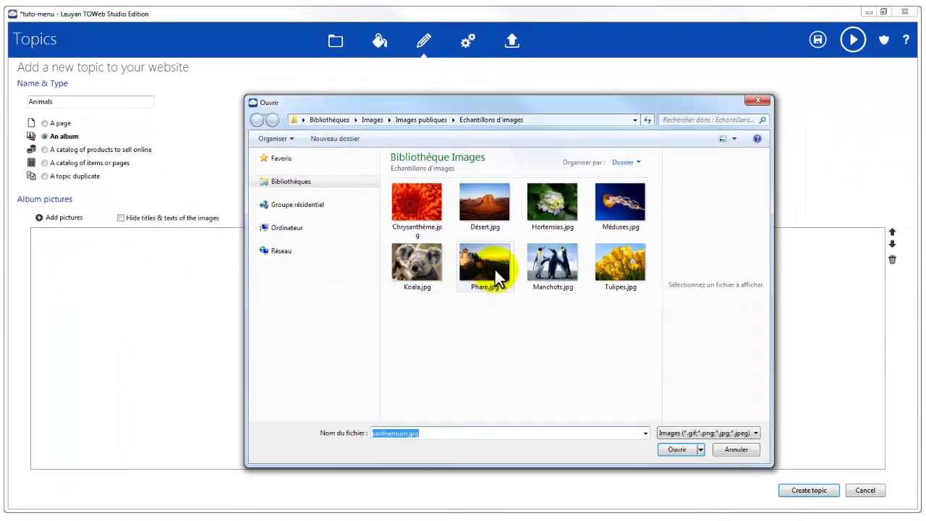
{"action": "left_click", "coordinate": [626, 203]}
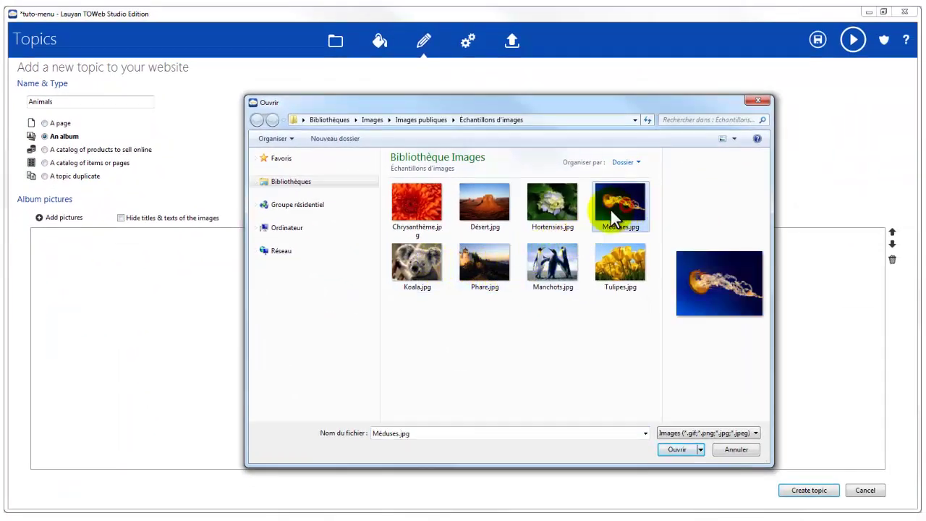
{"action": "left_click", "coordinate": [419, 259], "text": "ctrl"}
{"action": "left_click", "coordinate": [554, 260], "text": "ctrl"}
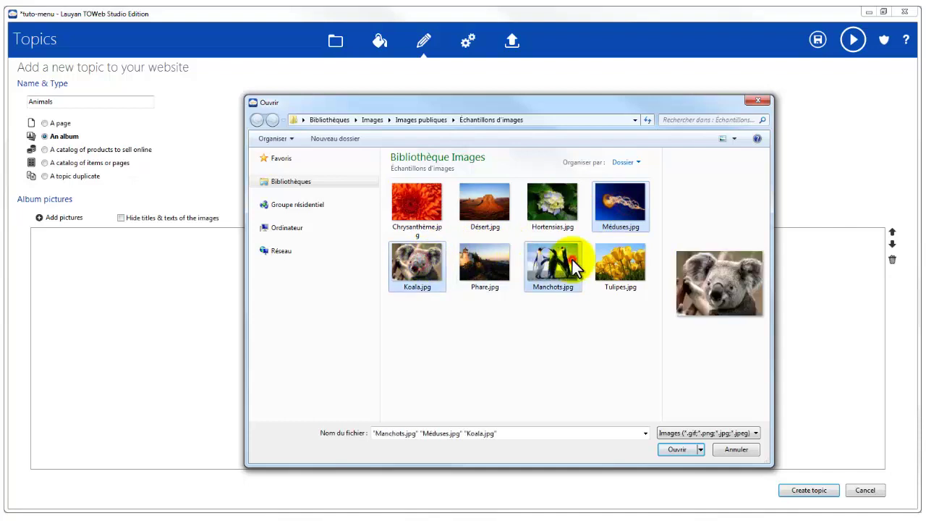
{"action": "left_click", "coordinate": [677, 447]}
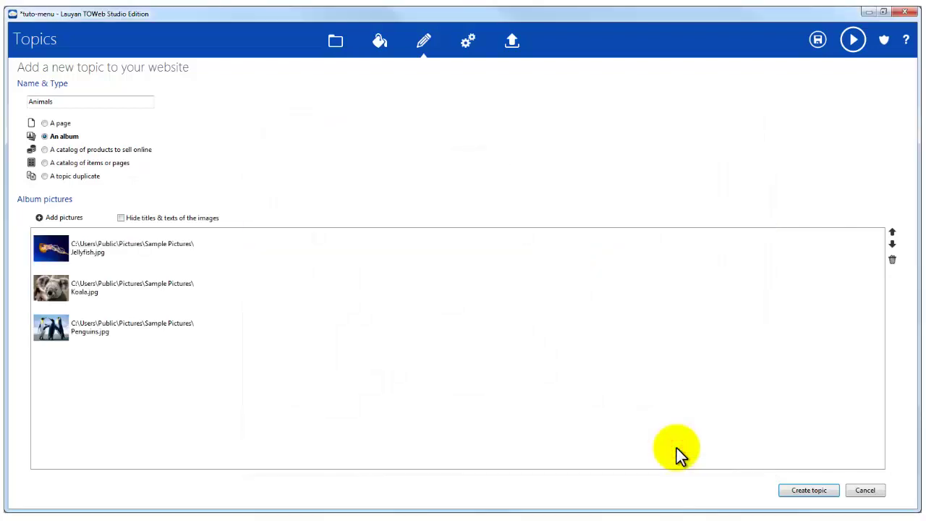
{"action": "left_click", "coordinate": [797, 497]}
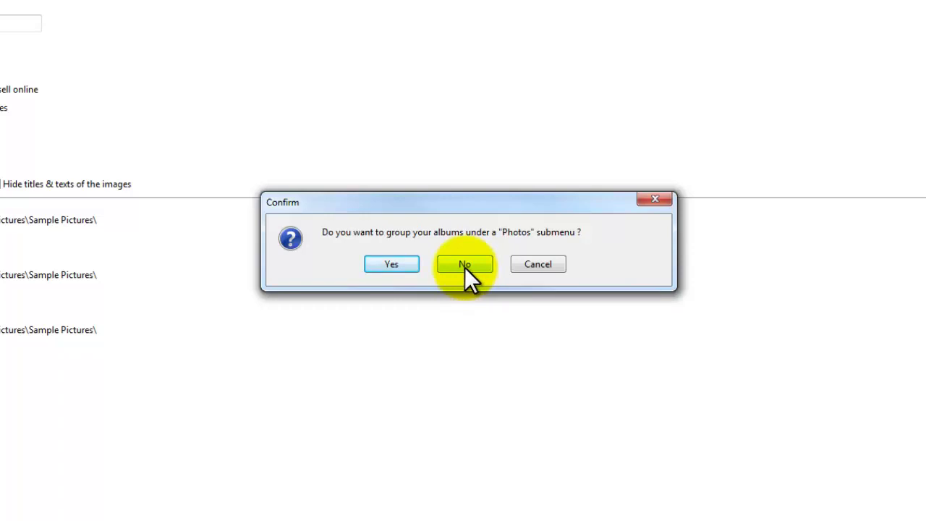
{"action": "left_click", "coordinate": [465, 265]}
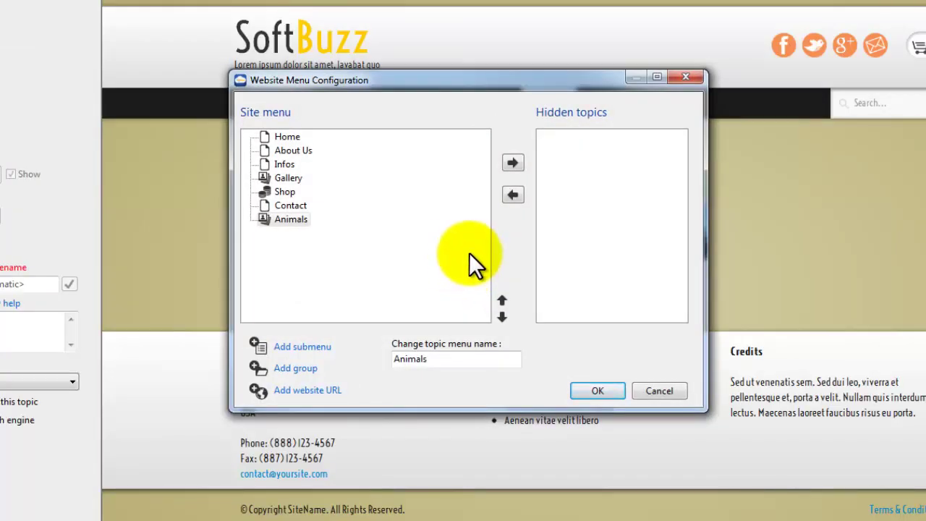
- Add a new submenu and move Animals and Gallery into it
{"action": "left_click_drag", "start_coordinate": [422, 80], "coordinate": [469, 166]}
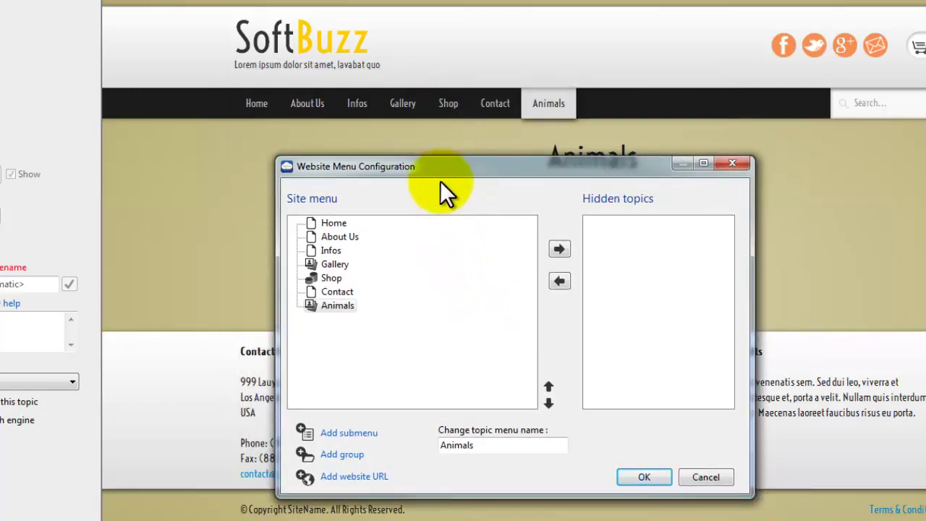
{"action": "left_click", "coordinate": [333, 303]}
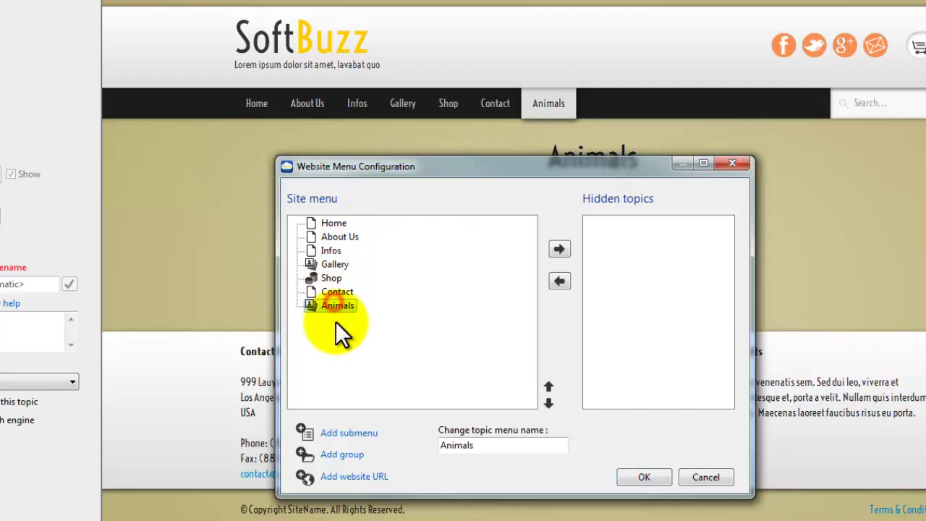
{"action": "left_click", "coordinate": [351, 436]}
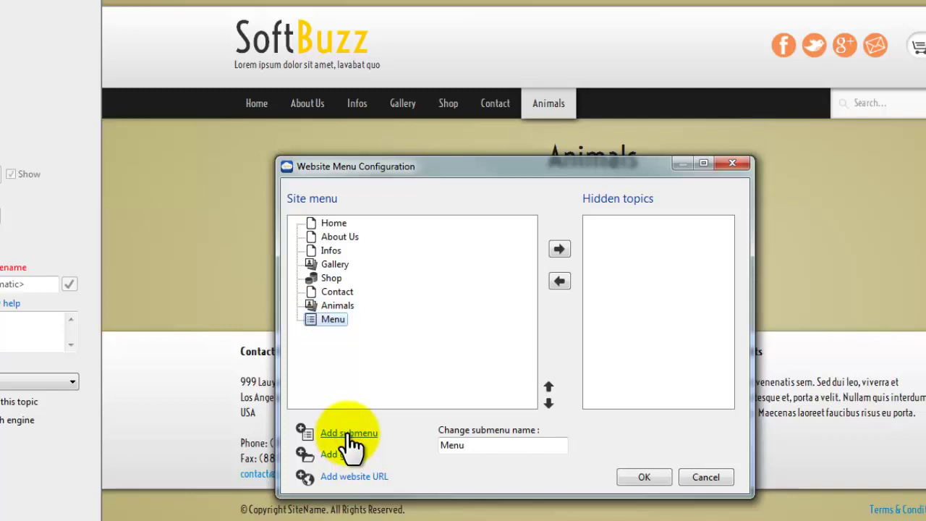
{"action": "left_click_drag", "start_coordinate": [339, 304], "coordinate": [335, 320]}
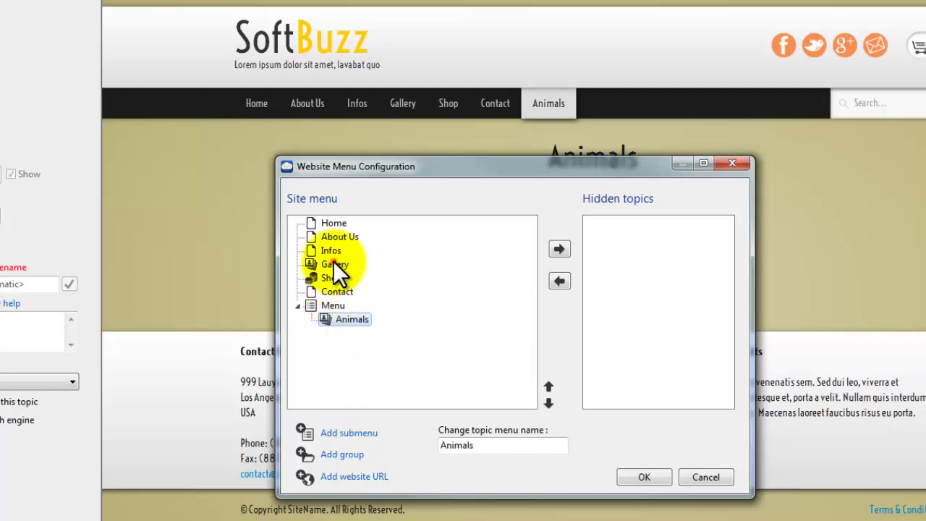
{"action": "left_click_drag", "start_coordinate": [335, 267], "coordinate": [337, 313]}
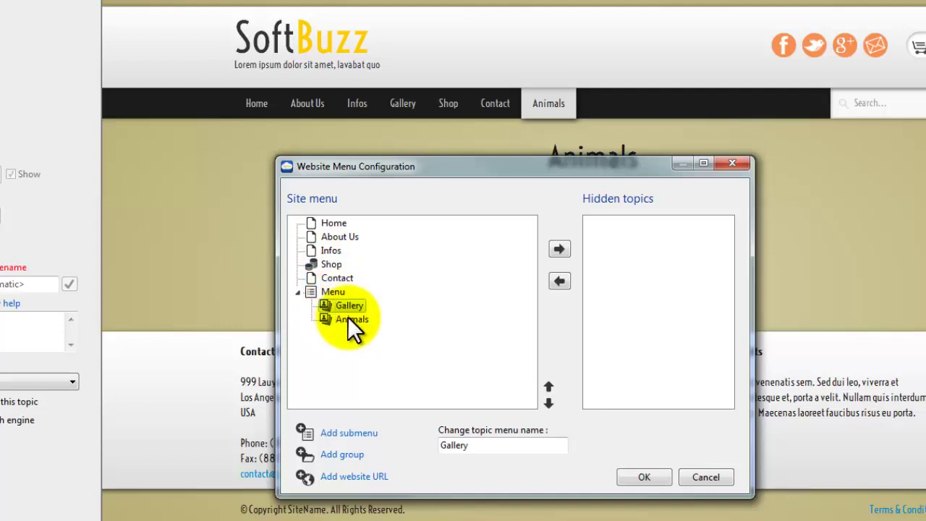
- Reorder the submenu entries and rename Gallery to Landscape
{"action": "left_click", "coordinate": [548, 406]}
{"action": "left_click", "coordinate": [548, 385]}
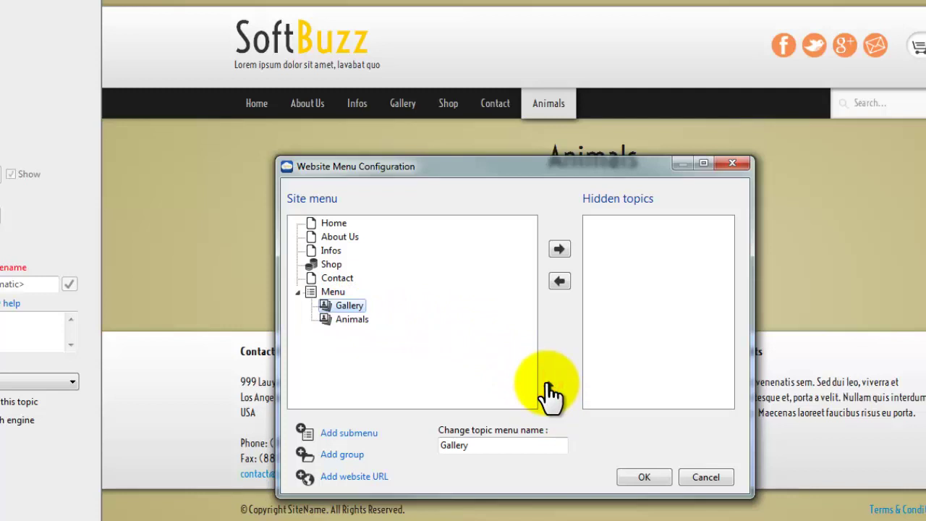
{"action": "left_click", "coordinate": [333, 292]}
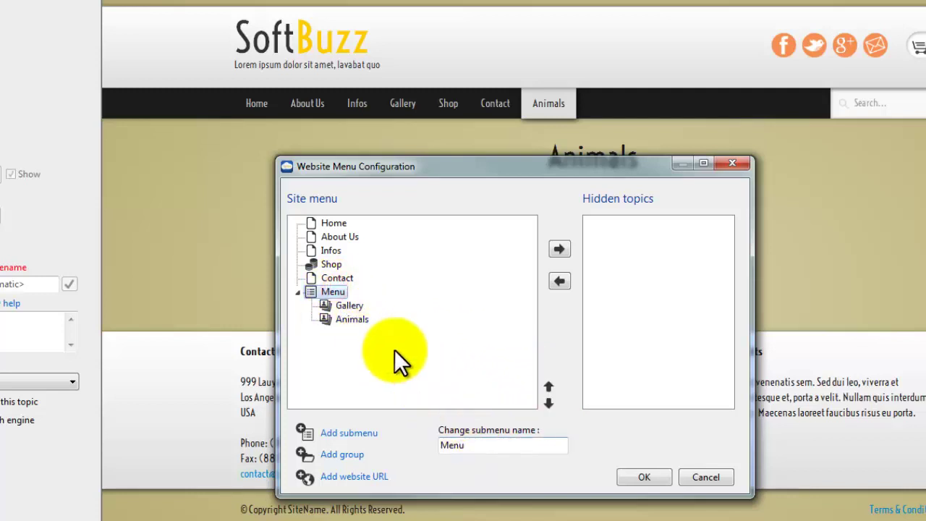
{"action": "left_click", "coordinate": [350, 307]}
{"action": "left_click", "coordinate": [521, 450]}
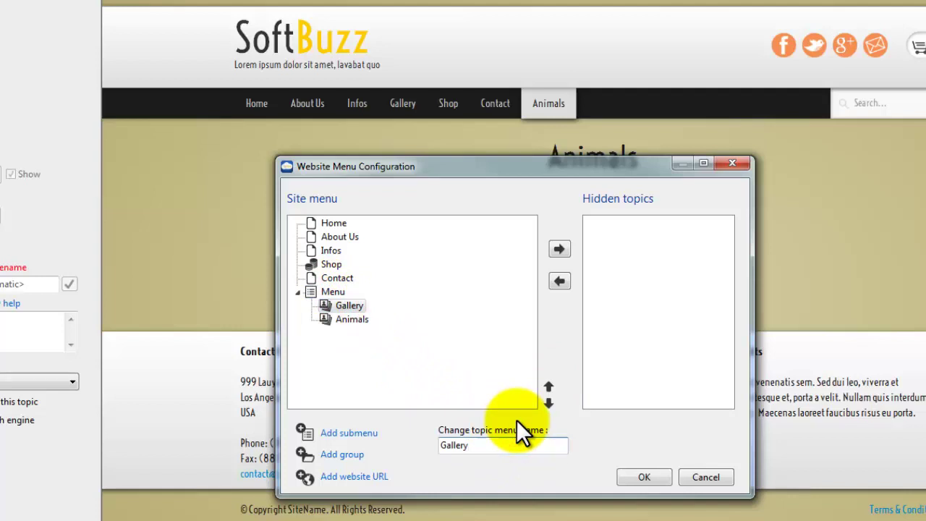
{"action": "key", "text": "ctrl+a"}
{"action": "type", "text": "Land"}
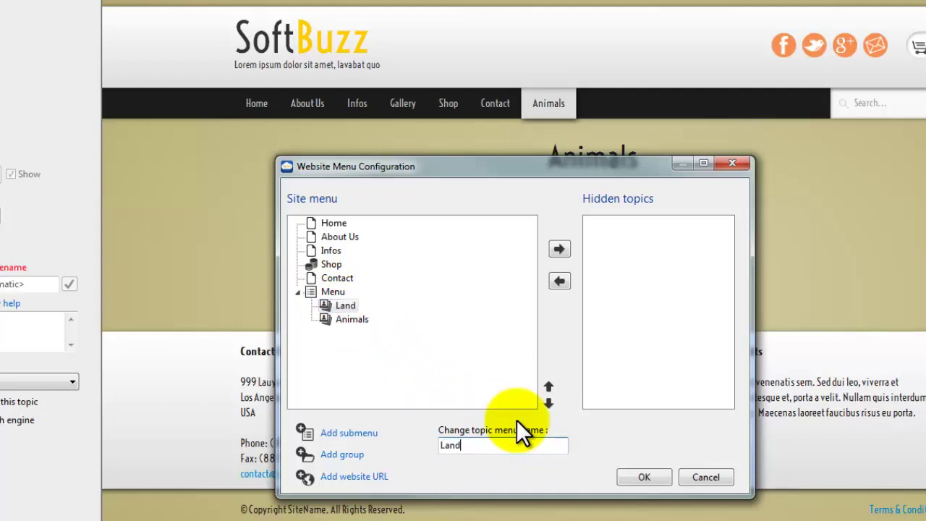
{"action": "type", "text": "scape"}
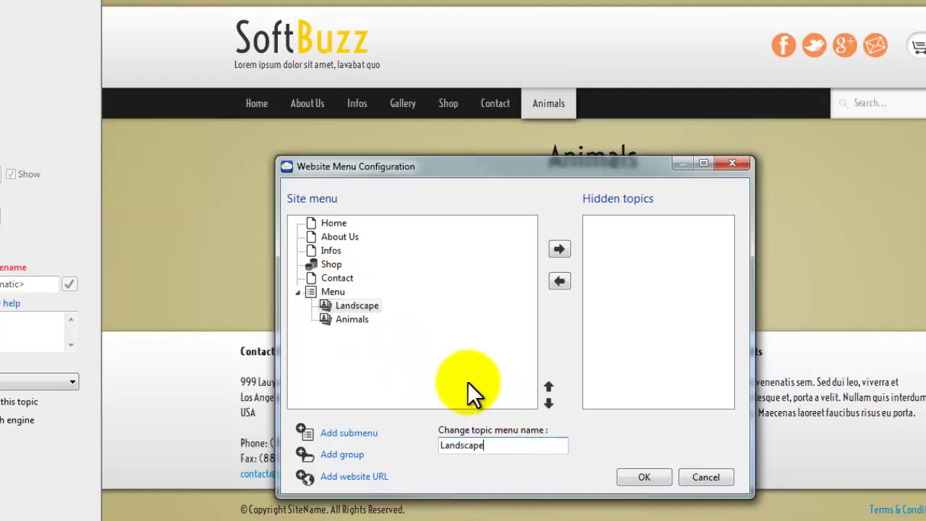
- Rename the submenu to Photos
{"action": "left_click", "coordinate": [332, 291]}
{"action": "left_click", "coordinate": [492, 449]}
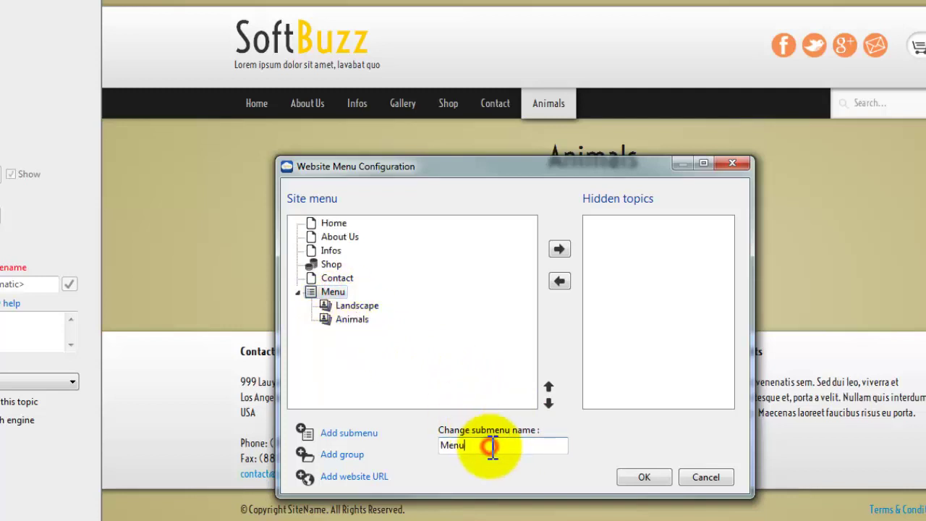
{"action": "key", "text": "ctrl+a"}
{"action": "type", "text": "P"}
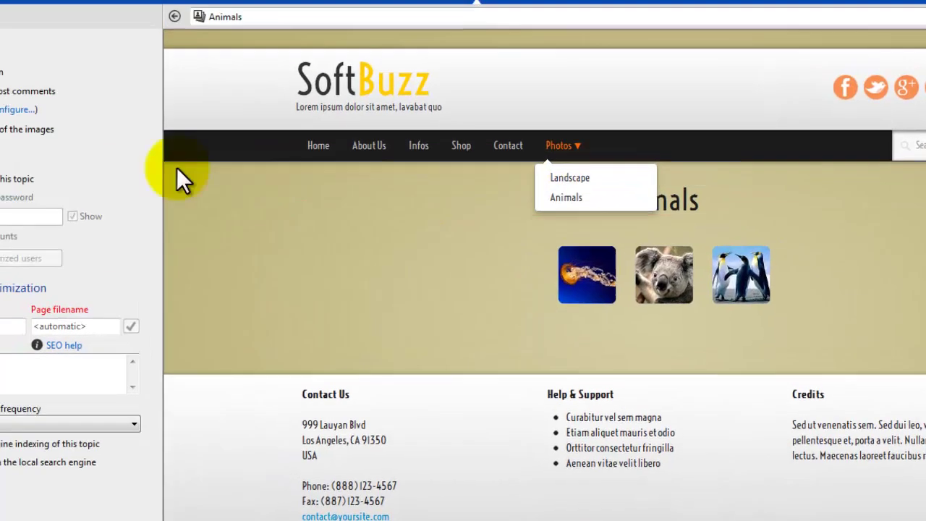
{"action": "left_click", "coordinate": [47, 91]}
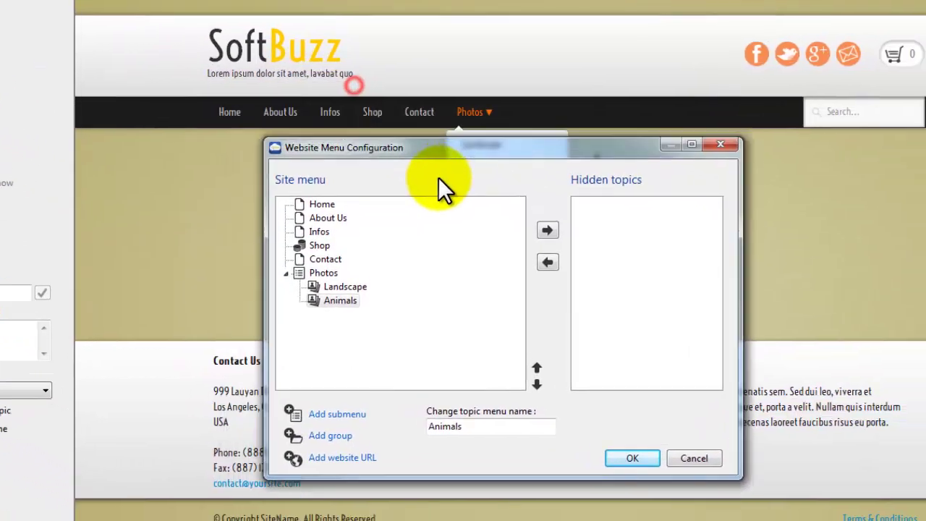
- Add a menu group holding About Us followed by Infos
{"action": "left_click", "coordinate": [330, 435]}
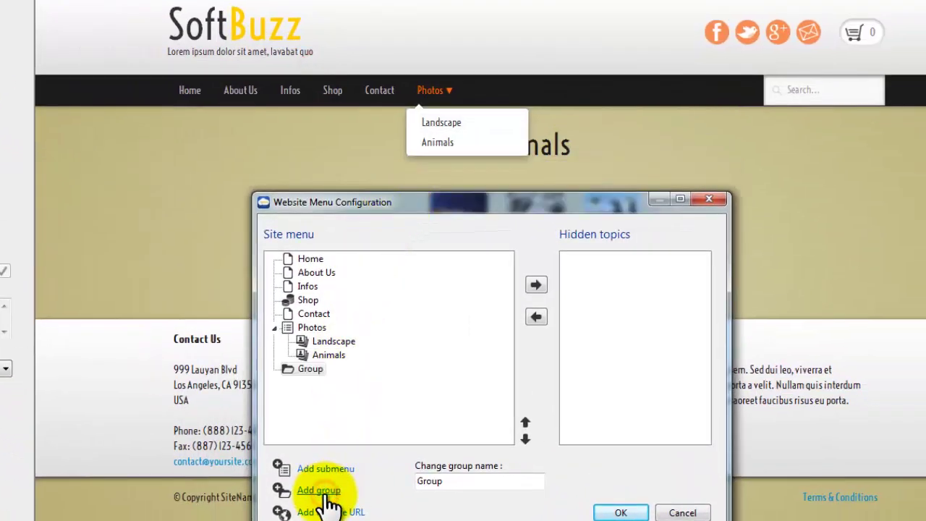
{"action": "left_click_drag", "start_coordinate": [317, 272], "coordinate": [307, 368]}
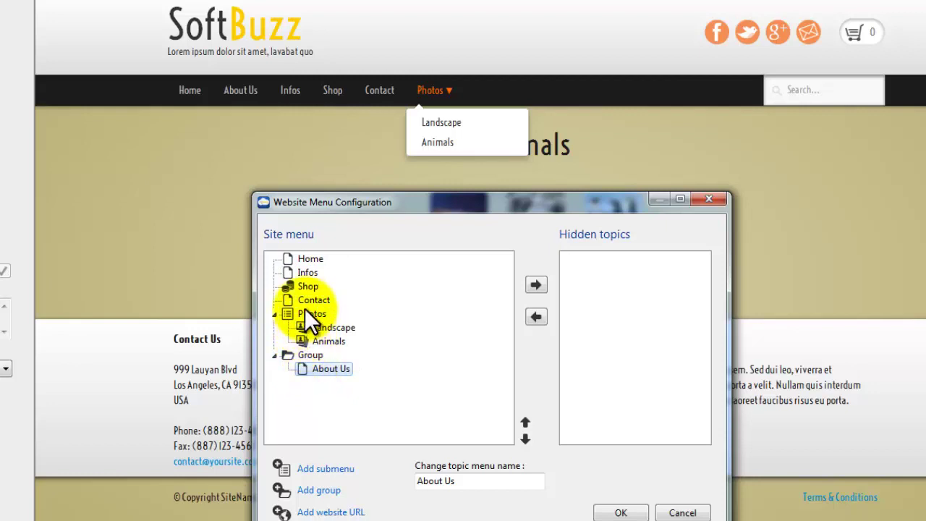
{"action": "left_click_drag", "start_coordinate": [305, 273], "coordinate": [311, 365]}
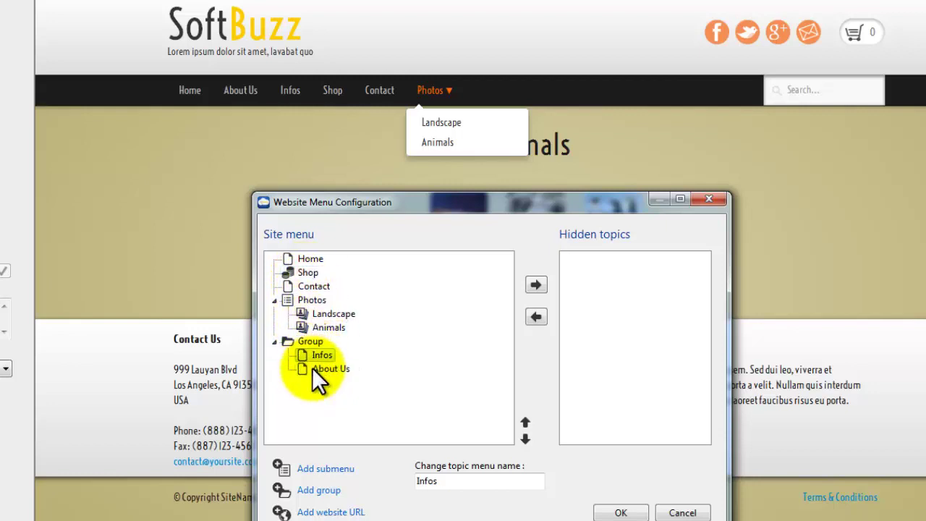
{"action": "left_click_drag", "start_coordinate": [316, 371], "coordinate": [317, 353]}
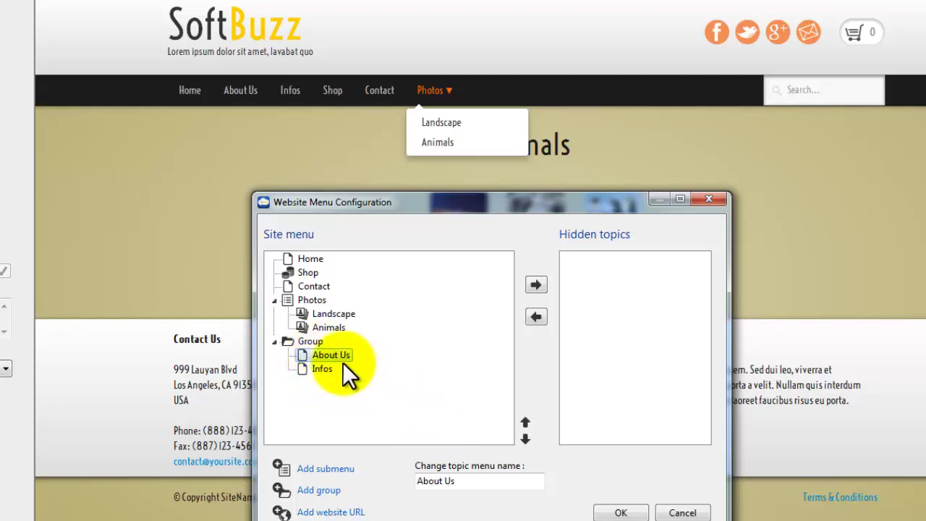
- Rename the group to News and apply the menu changes
{"action": "left_click", "coordinate": [311, 342]}
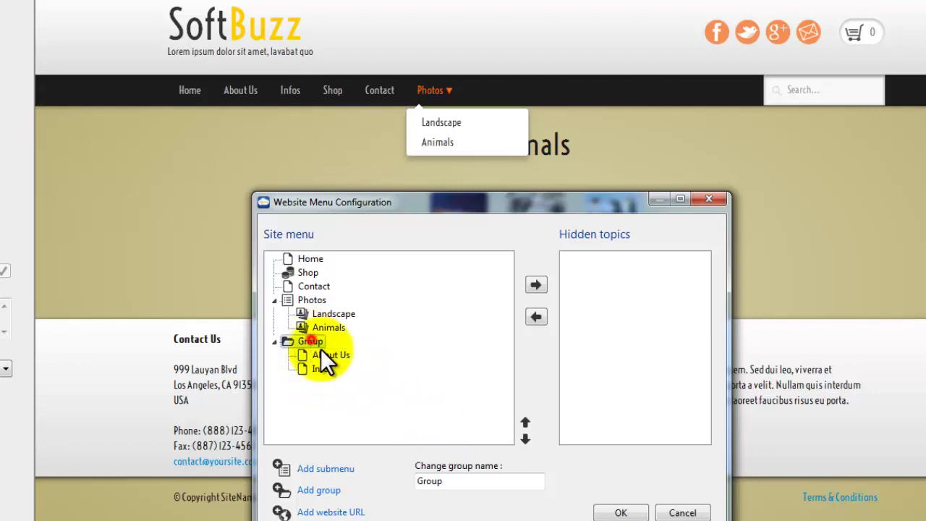
{"action": "double_click", "coordinate": [463, 475]}
{"action": "type", "text": "News"}
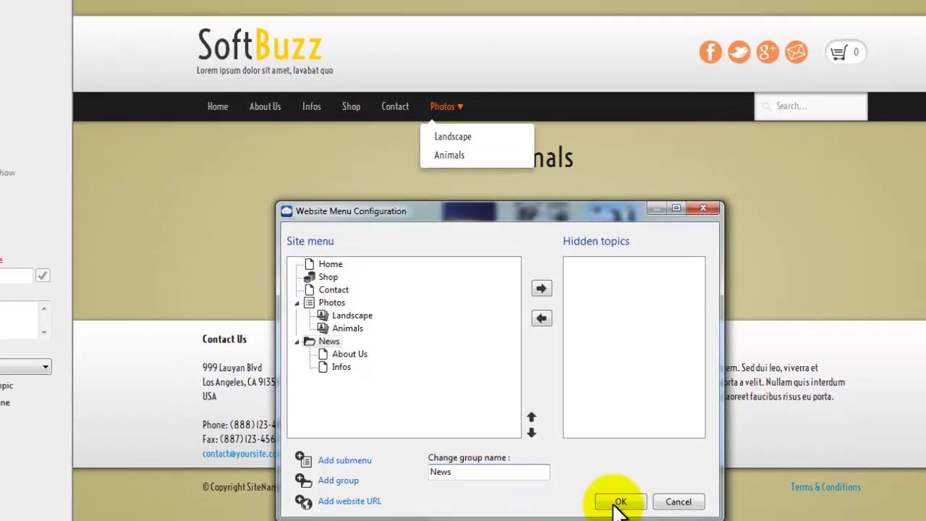
{"action": "left_click", "coordinate": [619, 502]}
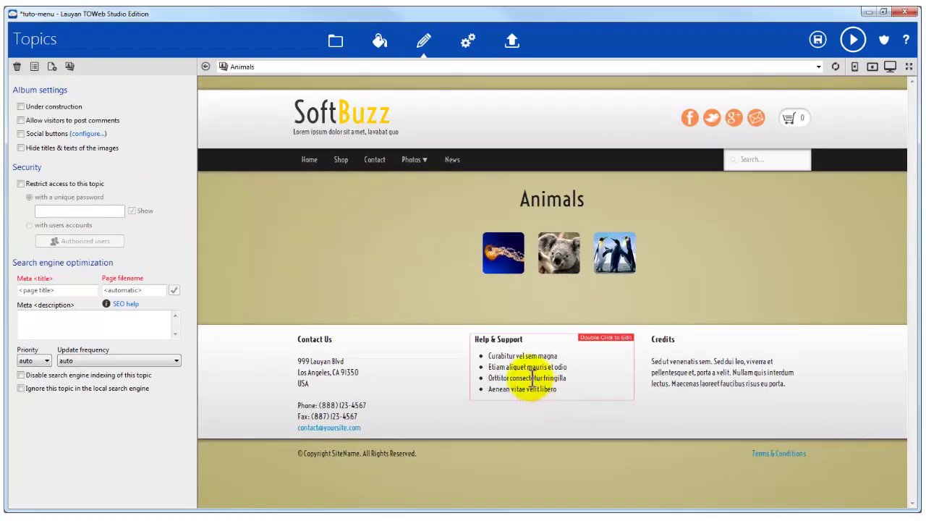
{"action": "mouse_move", "coordinate": [413, 160]}
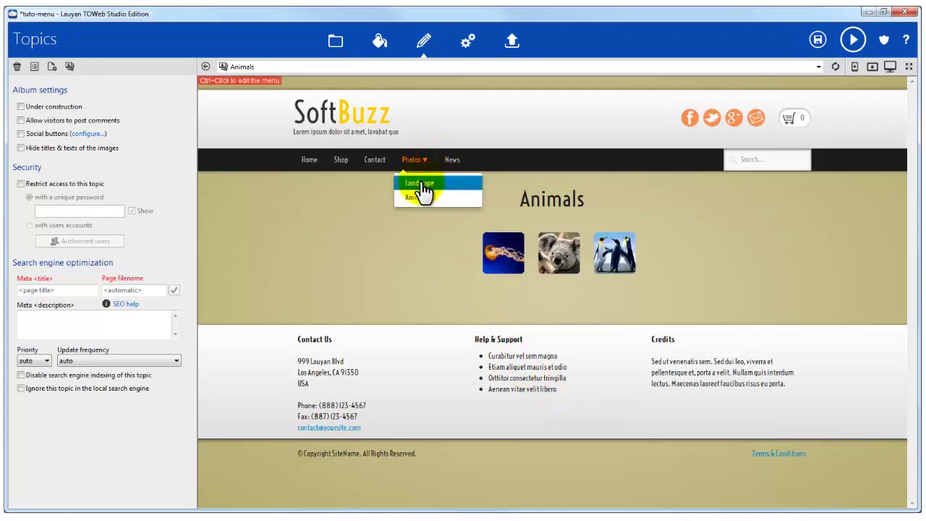
- Preview Landscape and Animals, then About Us and Infos via the News page
{"action": "left_click", "coordinate": [421, 185]}
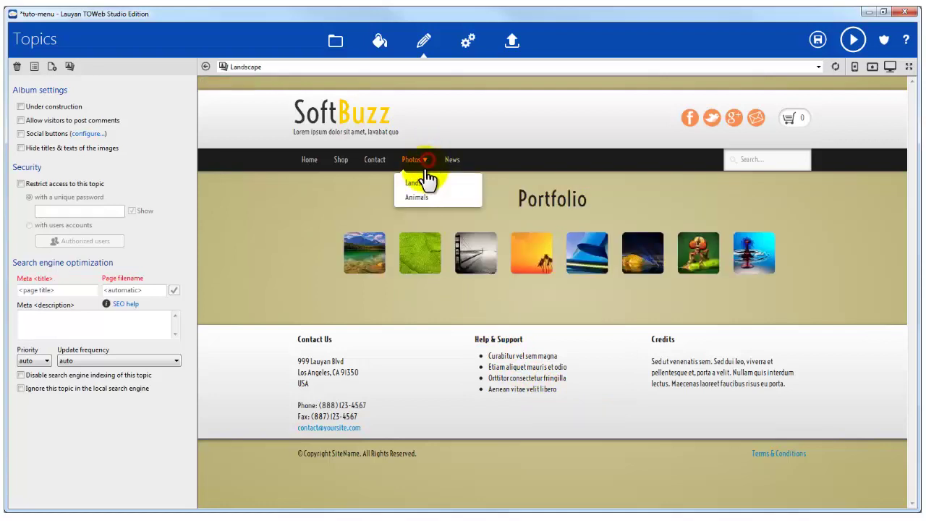
{"action": "left_click", "coordinate": [421, 201]}
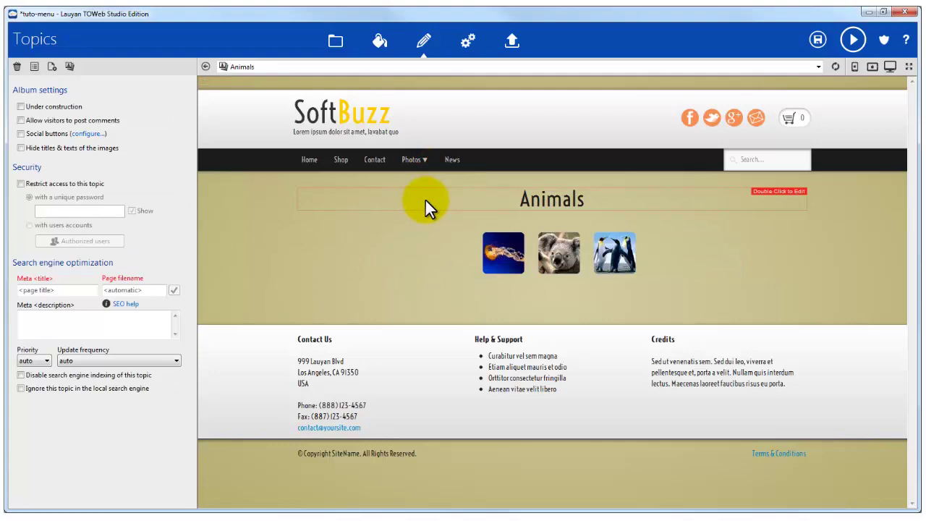
{"action": "left_click", "coordinate": [454, 162]}
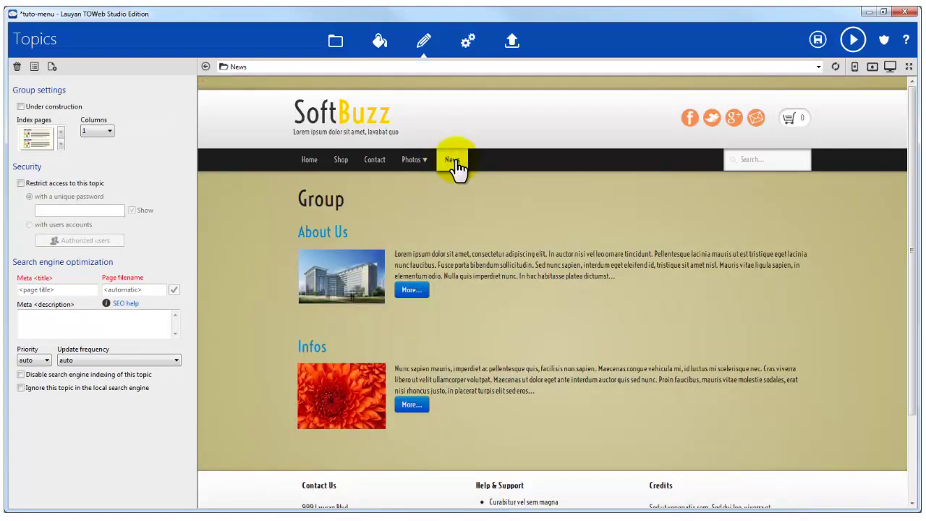
{"action": "left_click", "coordinate": [411, 291]}
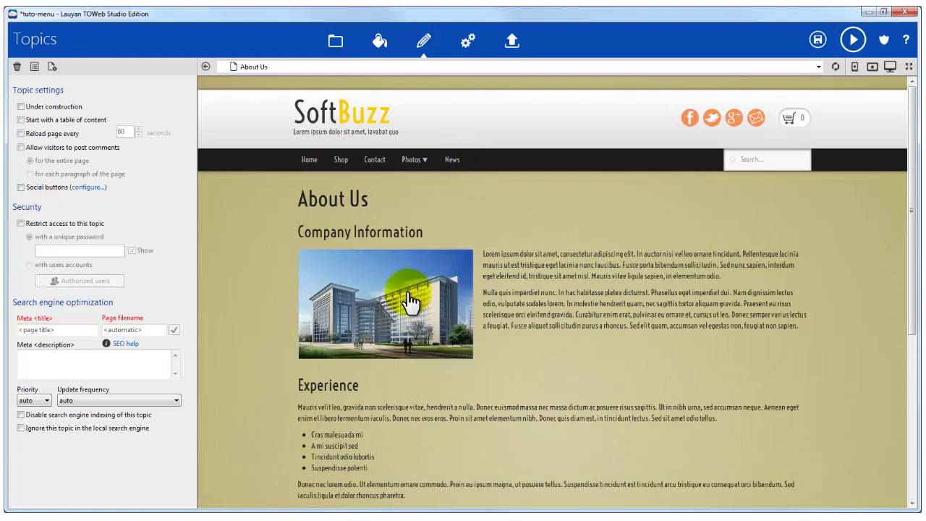
{"action": "left_click", "coordinate": [452, 160]}
{"action": "left_click", "coordinate": [407, 408]}
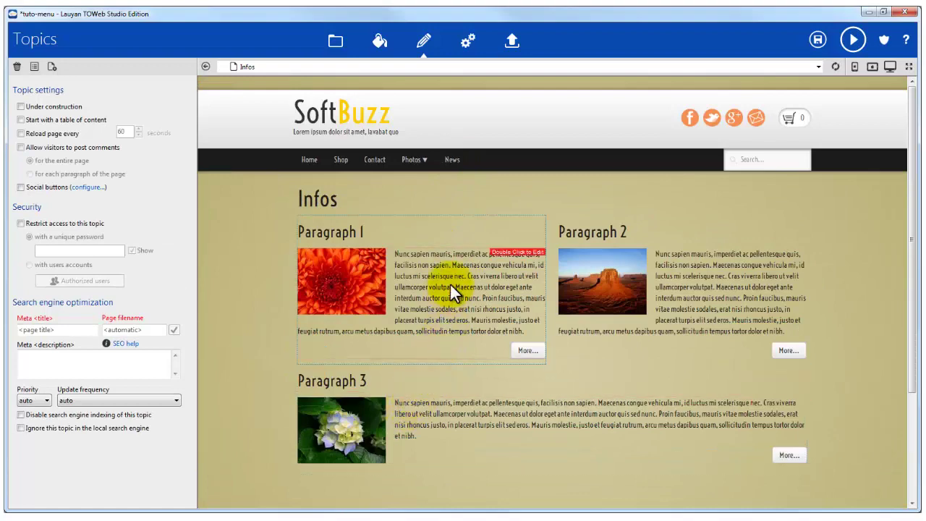
{"action": "left_click", "coordinate": [452, 163]}
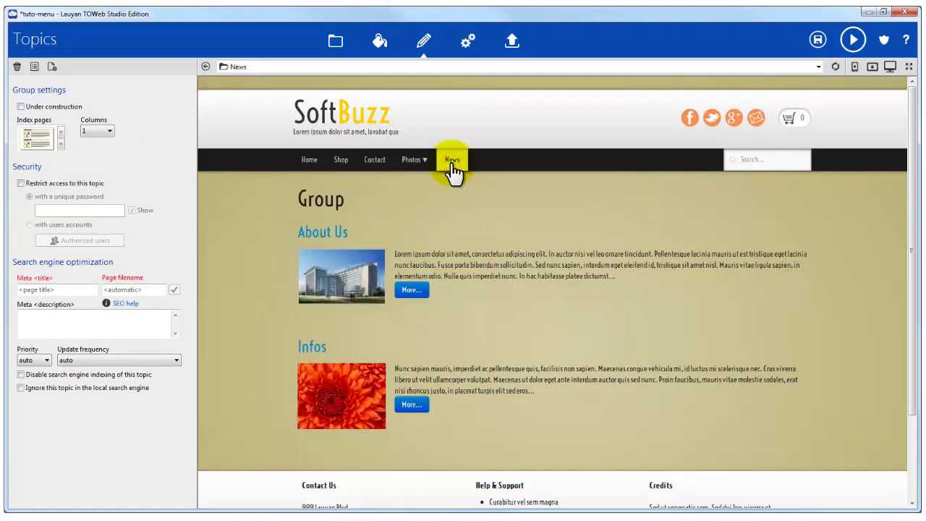